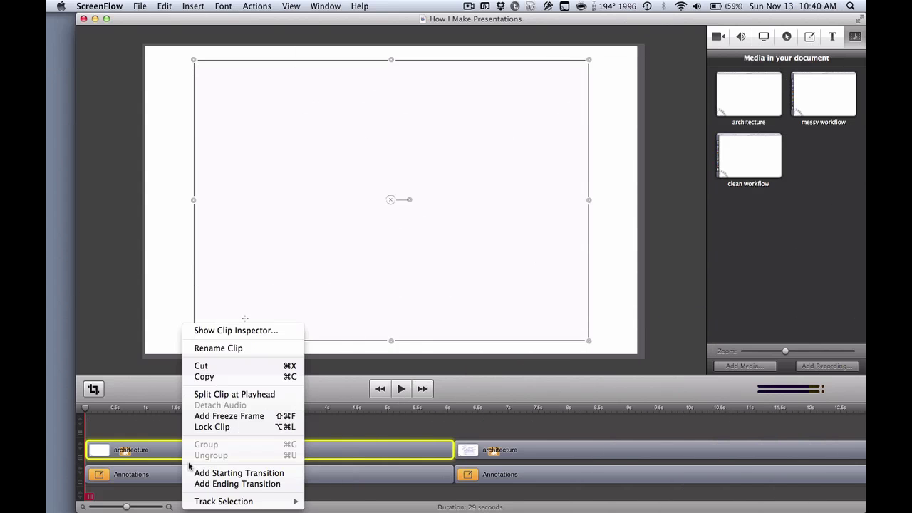
Step: Give the architecture clip a starting transition and insert a 0.7-second gap after it
{"action": "left_click", "coordinate": [206, 473]}
{"action": "double_click", "coordinate": [135, 450]}
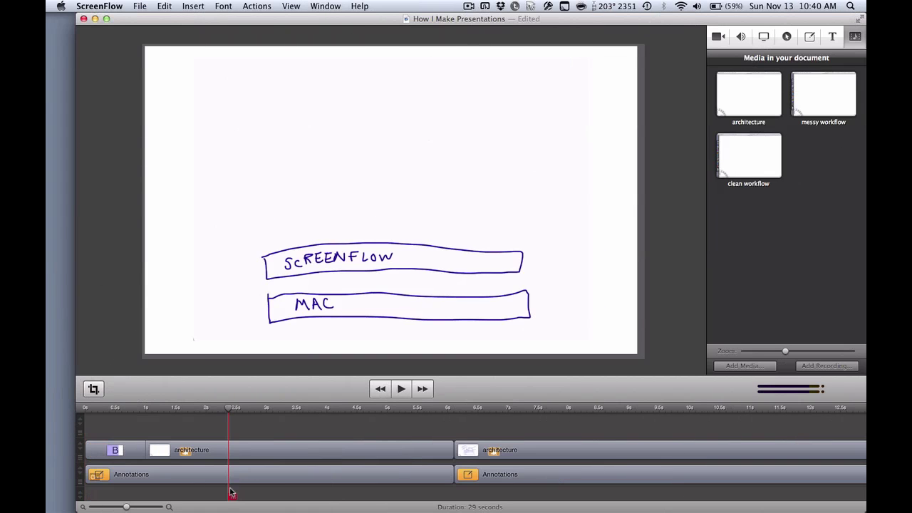
{"action": "left_click_drag", "start_coordinate": [230, 491], "coordinate": [283, 501]}
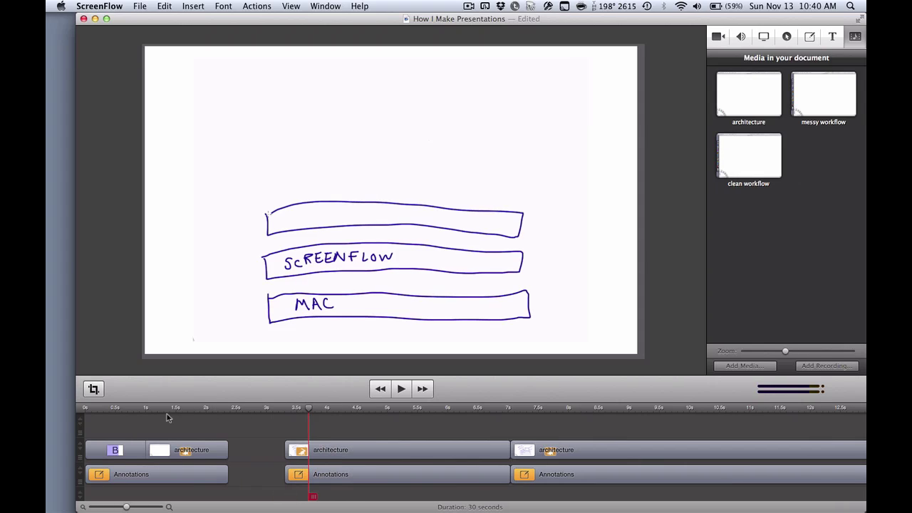
Step: Play back from about 1.8 s and place eating mba.mov at the playhead
{"action": "left_click", "coordinate": [138, 408]}
{"action": "key", "text": "space"}
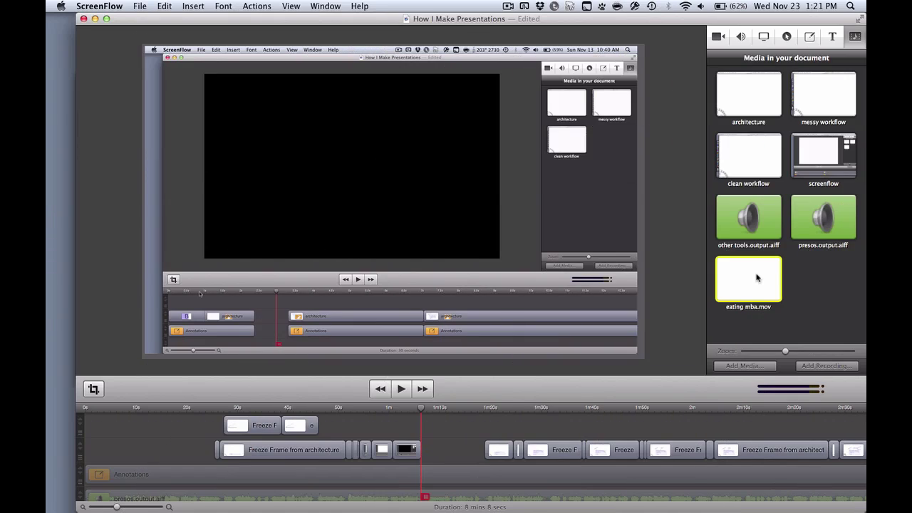
{"action": "left_click_drag", "start_coordinate": [756, 278], "coordinate": [433, 417]}
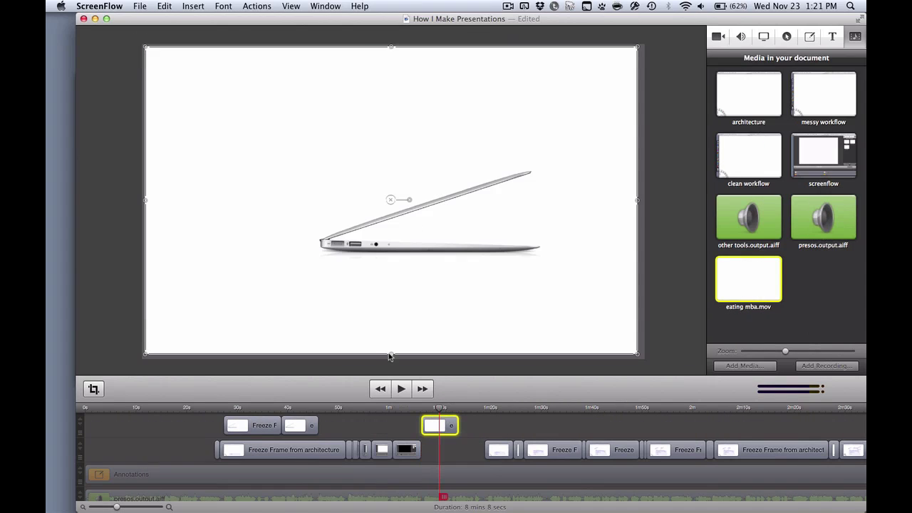
Step: Crop the laptop clip top and bottom, tilt it about 33° counter-clockwise, and play it
{"action": "left_click_drag", "start_coordinate": [391, 353], "coordinate": [395, 283]}
{"action": "left_click_drag", "start_coordinate": [391, 47], "coordinate": [383, 163]}
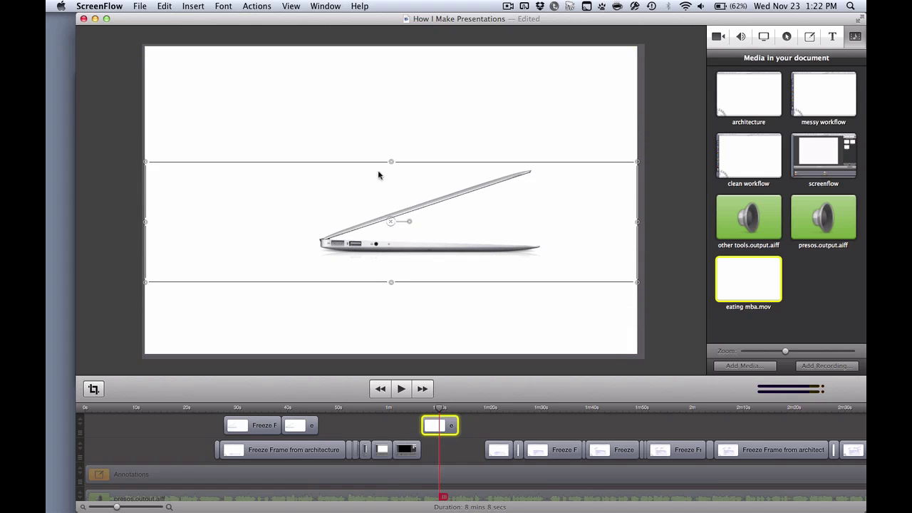
{"action": "left_click_drag", "start_coordinate": [406, 223], "coordinate": [405, 213]}
{"action": "left_click", "coordinate": [411, 420]}
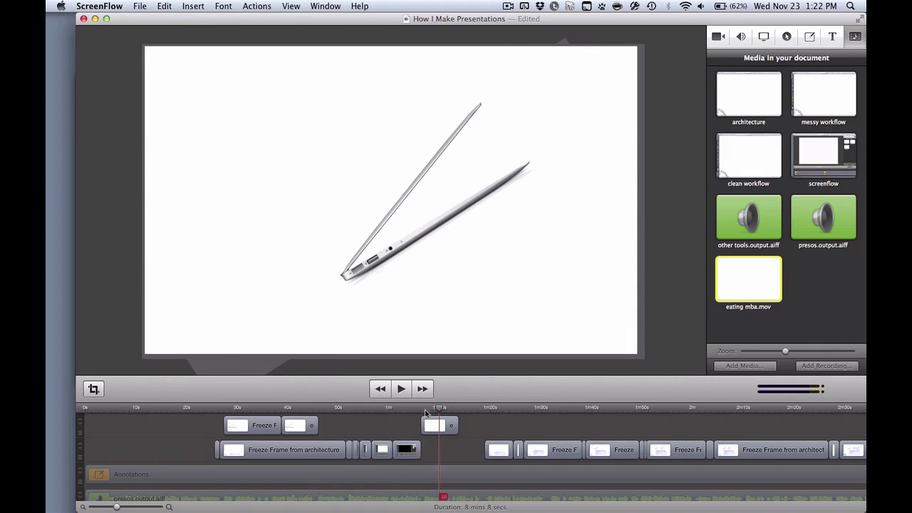
{"action": "key", "text": "space"}
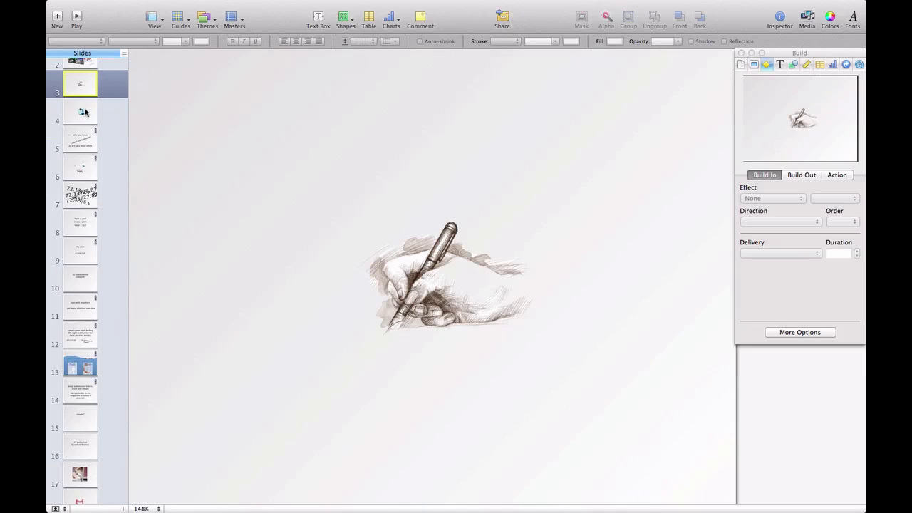
Step: Advance the Keynote deck through slide 4 to slide 5, 'who you know'
{"action": "left_click", "coordinate": [87, 114]}
{"action": "left_click", "coordinate": [87, 146]}
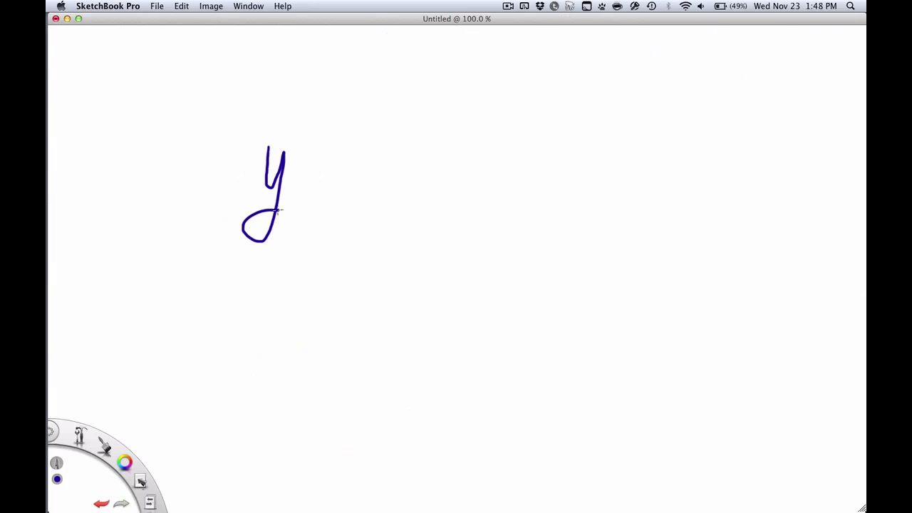
Step: Add the o after the y, then draw a blue exclamation mark with its dot
{"action": "left_click_drag", "start_coordinate": [317, 161], "coordinate": [314, 160]}
{"action": "left_click", "coordinate": [57, 478]}
{"action": "left_click_drag", "start_coordinate": [369, 88], "coordinate": [360, 165]}
{"action": "left_click", "coordinate": [357, 179]}
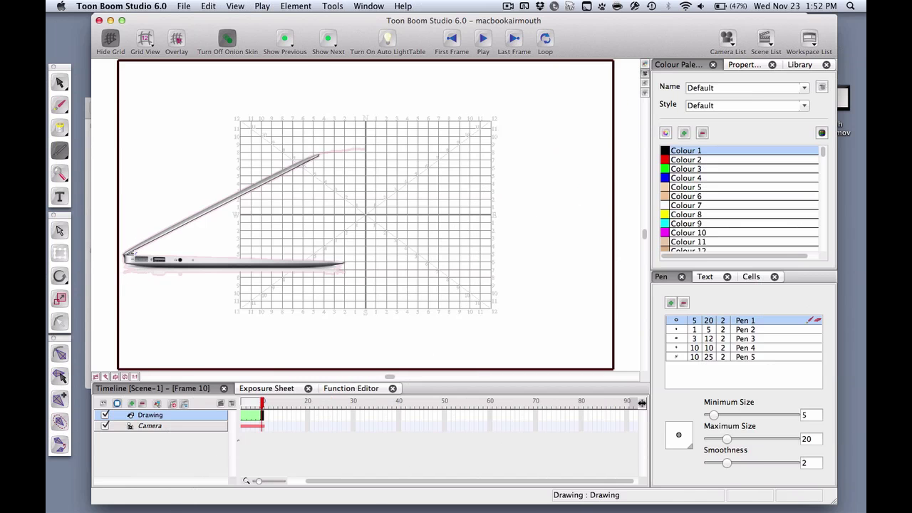
Step: Rotate the whole laptop drawing to new lid angles on frames 11 and 12, then step to frame 13
{"action": "key", "text": "alt+s"}
{"action": "key", "text": "ctrl+a"}
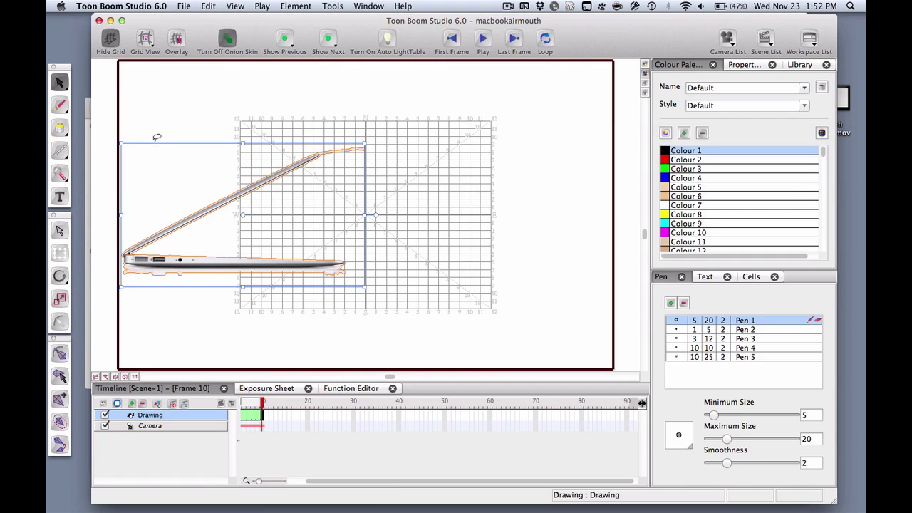
{"action": "left_click", "coordinate": [266, 417]}
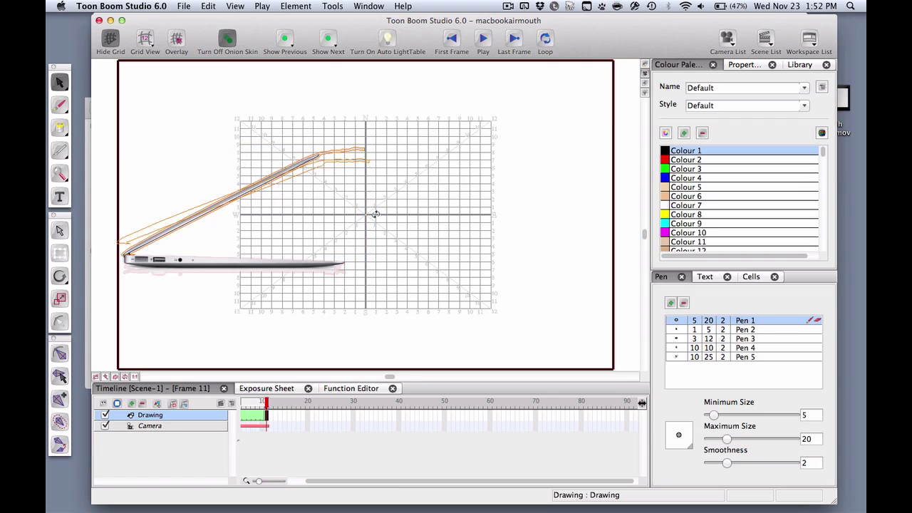
{"action": "left_click_drag", "start_coordinate": [213, 192], "coordinate": [170, 237]}
{"action": "key", "text": "ctrl+a"}
{"action": "left_click", "coordinate": [270, 416]}
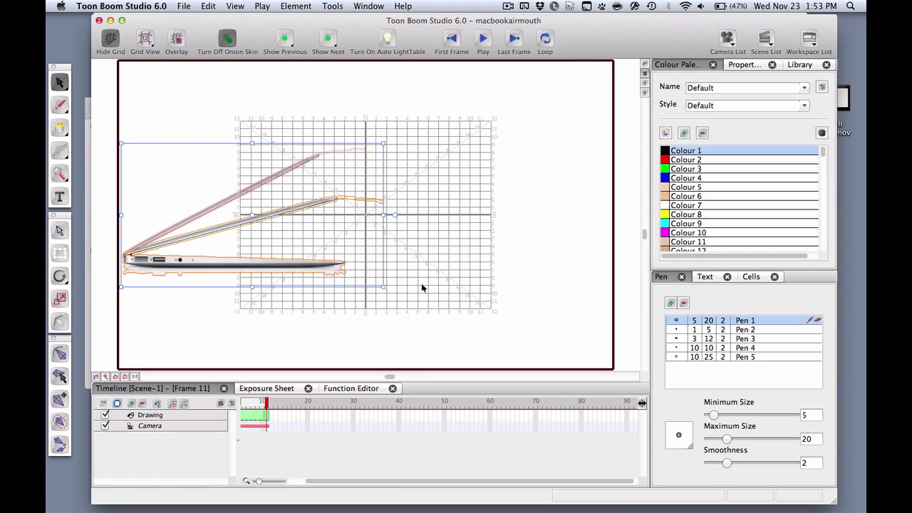
{"action": "mouse_move", "coordinate": [421, 285]}
{"action": "left_mouse_down"}
{"action": "mouse_move", "coordinate": [392, 230]}
{"action": "mouse_move", "coordinate": [321, 202]}
{"action": "mouse_move", "coordinate": [394, 240]}
{"action": "mouse_move", "coordinate": [387, 211]}
{"action": "mouse_move", "coordinate": [349, 242]}
{"action": "left_mouse_up"}
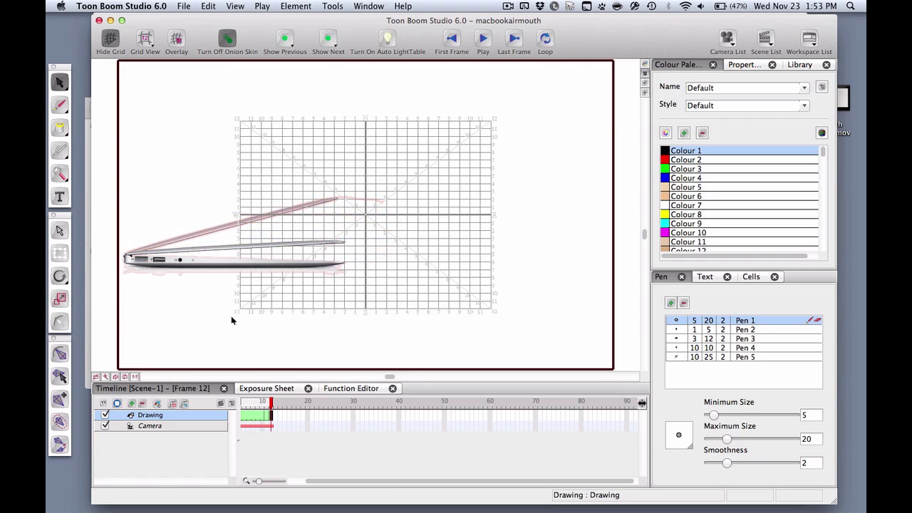
{"action": "left_click", "coordinate": [274, 417]}
Step: Turn cells 11–14 into a cycle repeating to frame 49, then play from the start
{"action": "left_click_drag", "start_coordinate": [266, 419], "coordinate": [280, 419]}
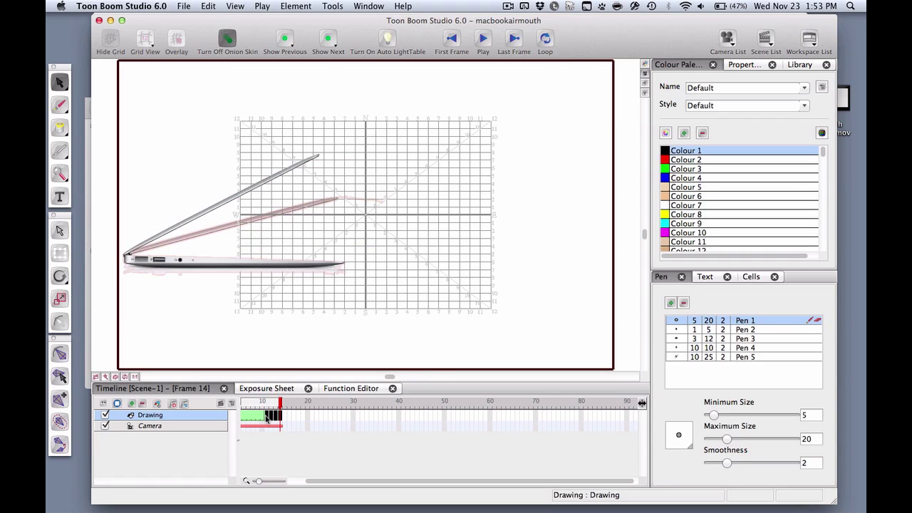
{"action": "right_click", "coordinate": [268, 419]}
{"action": "left_click", "coordinate": [330, 220]}
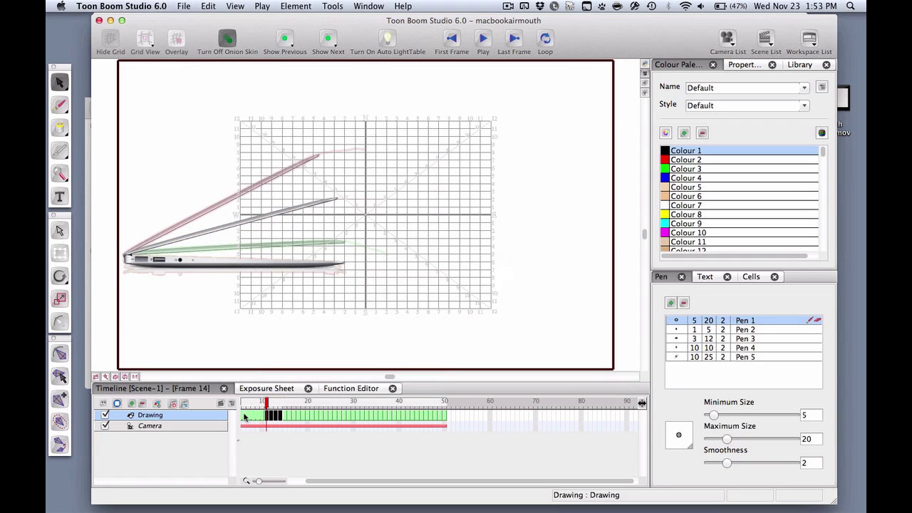
{"action": "left_click", "coordinate": [440, 417]}
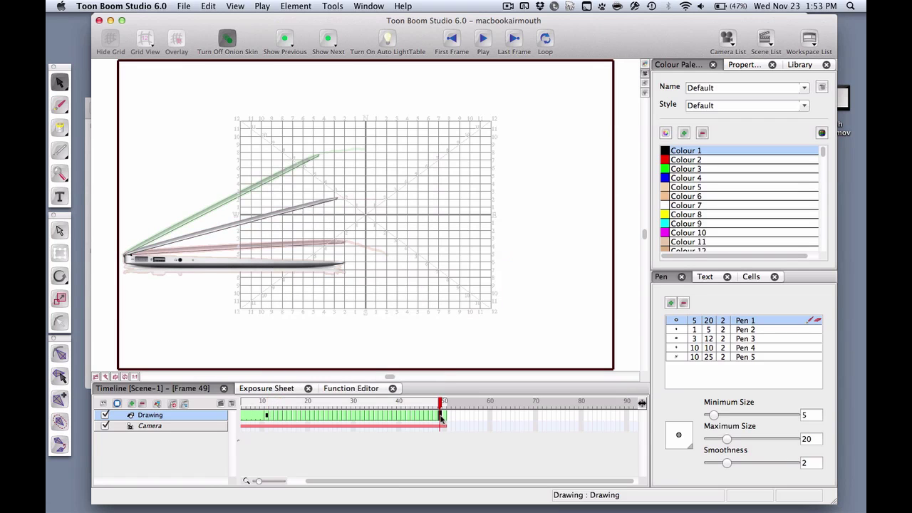
{"action": "left_click", "coordinate": [60, 321]}
{"action": "left_click", "coordinate": [248, 417]}
{"action": "left_click", "coordinate": [482, 39]}
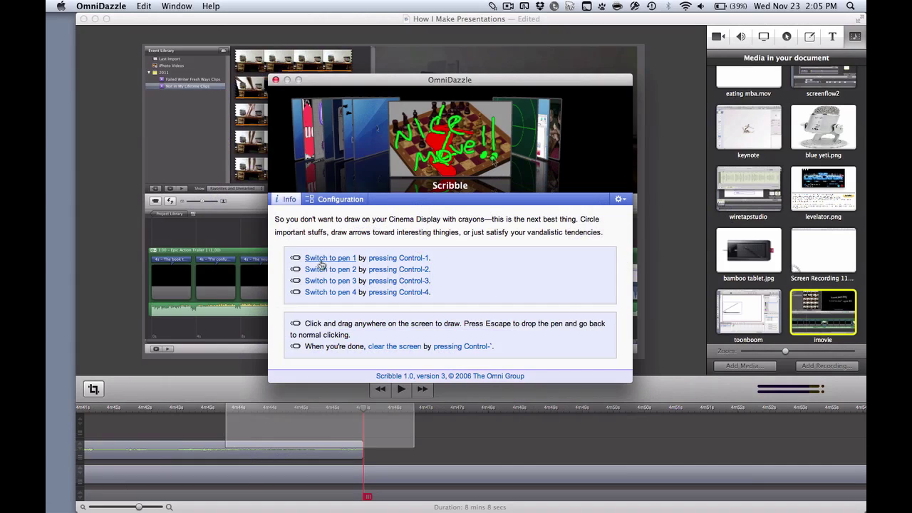
Step: Draw two red loops over the iMovie preview and a red stroke across its timeline
{"action": "left_click", "coordinate": [276, 79]}
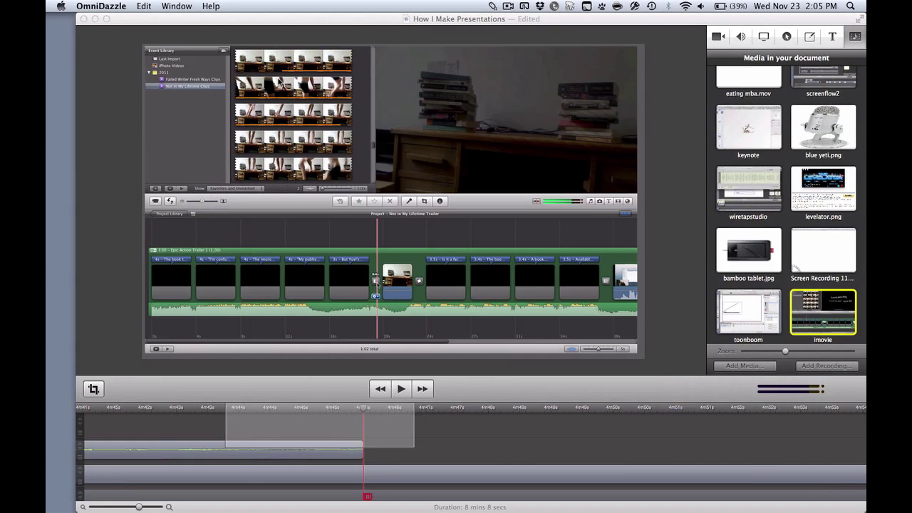
{"action": "mouse_move", "coordinate": [401, 75]}
{"action": "left_mouse_down"}
{"action": "mouse_move", "coordinate": [451, 116]}
{"action": "mouse_move", "coordinate": [417, 146]}
{"action": "left_mouse_up"}
{"action": "left_click_drag", "start_coordinate": [537, 110], "coordinate": [554, 75]}
{"action": "left_click_drag", "start_coordinate": [459, 219], "coordinate": [591, 330]}
Step: Circle the iMovie clips and thumbnails in green, then switch to the blue pen
{"action": "key", "text": "3"}
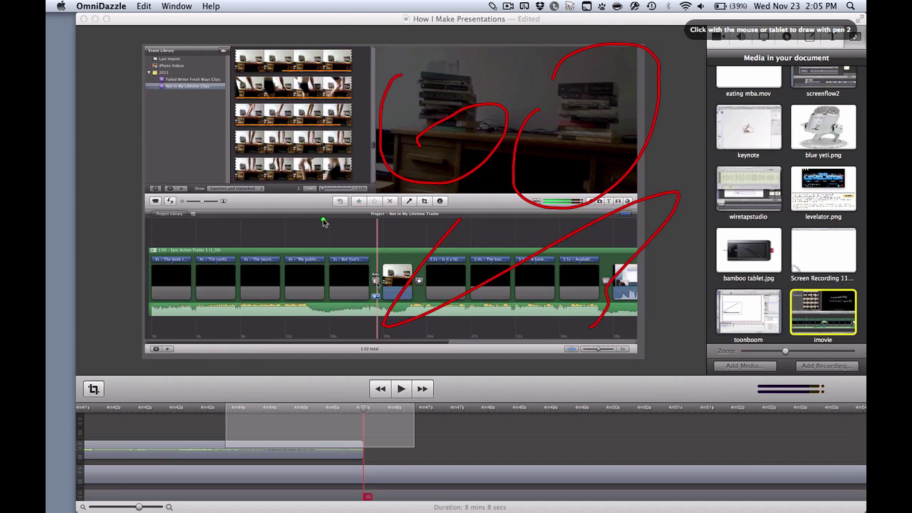
{"action": "left_click_drag", "start_coordinate": [319, 221], "coordinate": [238, 279]}
{"action": "mouse_move", "coordinate": [205, 155]}
{"action": "left_mouse_down"}
{"action": "mouse_move", "coordinate": [216, 235]}
{"action": "mouse_move", "coordinate": [214, 135]}
{"action": "mouse_move", "coordinate": [203, 171]}
{"action": "left_mouse_up"}
{"action": "key", "text": "4"}
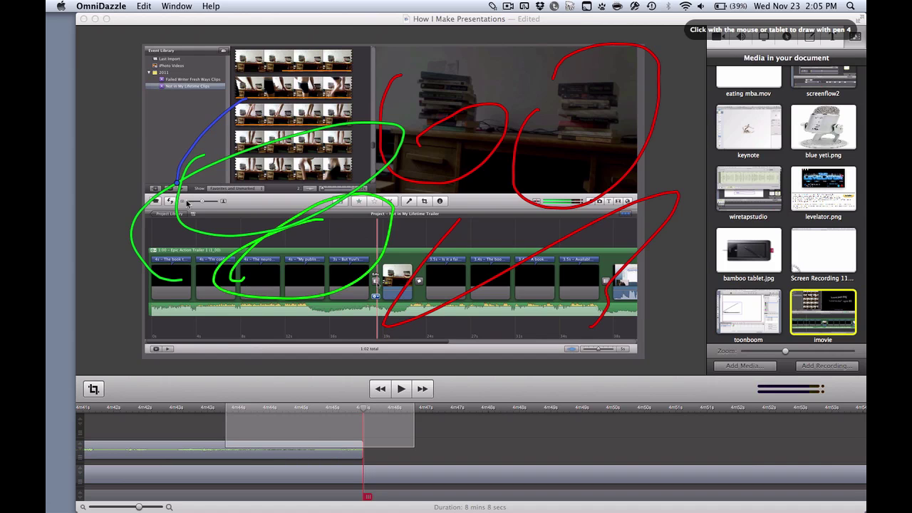